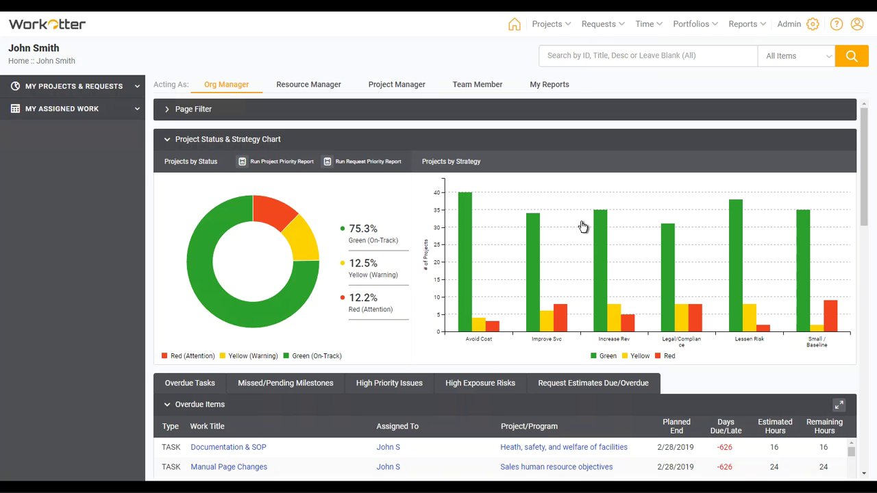
Step: Create a new project titled 'Team' and save it, opening project 4474
{"action": "mouse_move", "coordinate": [552, 26]}
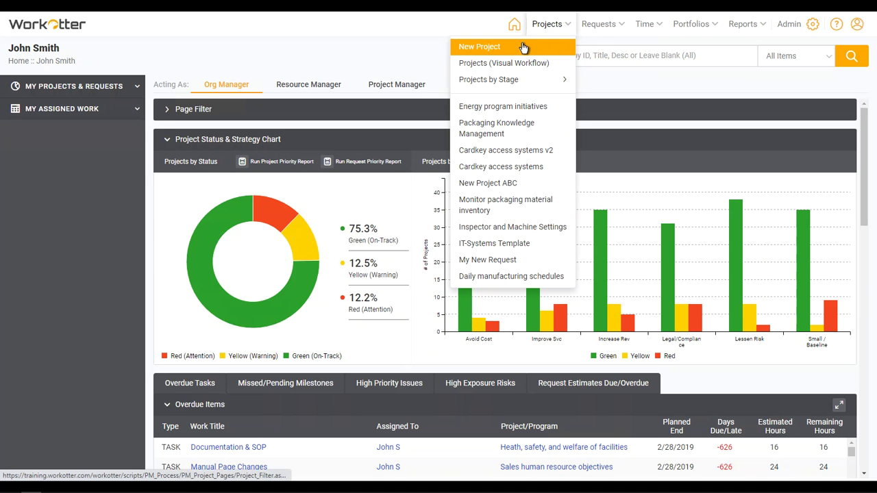
{"action": "left_click", "coordinate": [523, 47]}
{"action": "left_click", "coordinate": [157, 178]}
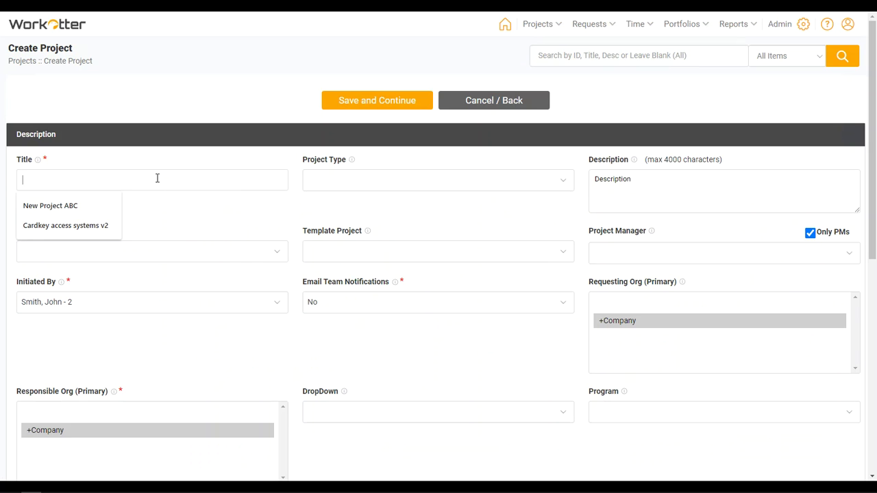
{"action": "type", "text": "Team"}
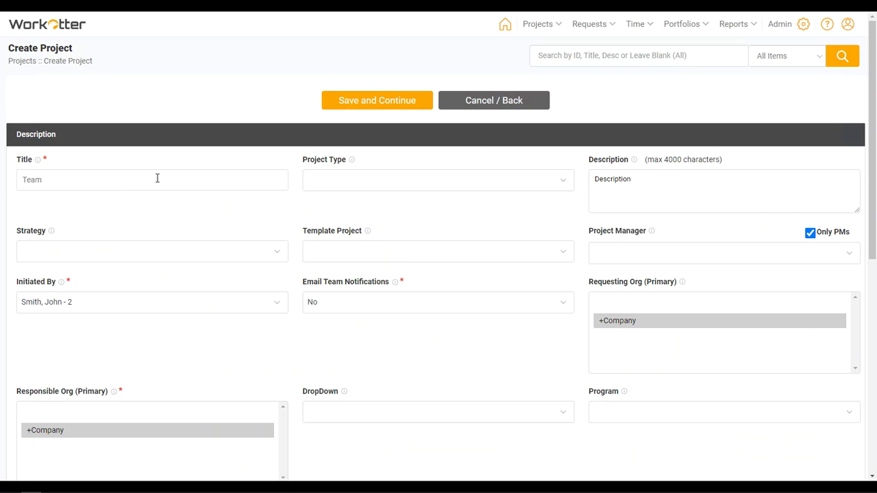
{"action": "left_click", "coordinate": [346, 103]}
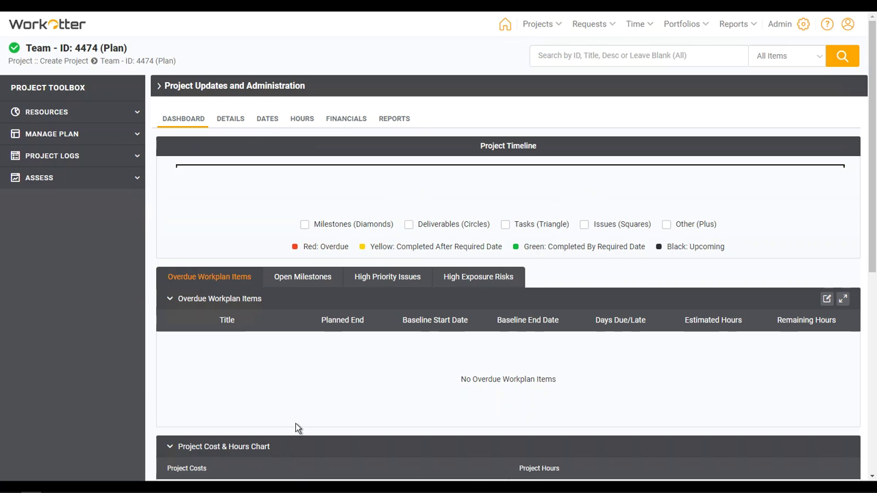
Step: Go to the Team/Roles page under Resources in the Project Toolbox
{"action": "left_click", "coordinate": [60, 114]}
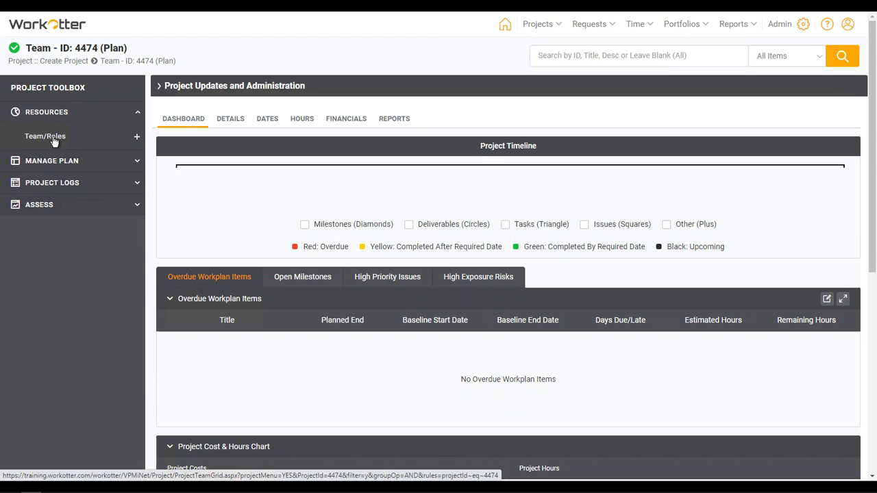
{"action": "left_click", "coordinate": [57, 140]}
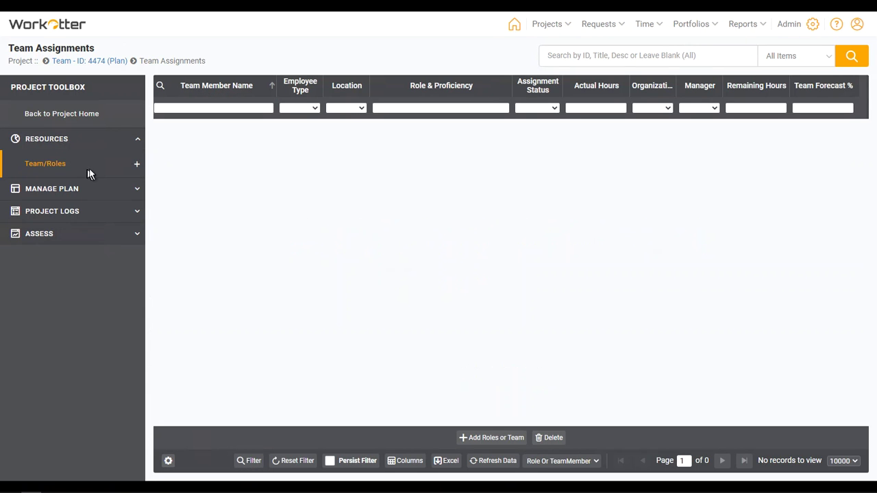
Step: Tick Capacity Planning, Communications, Database Administrator and Disaster Recovery role slots, then list available people
{"action": "left_click", "coordinate": [138, 170]}
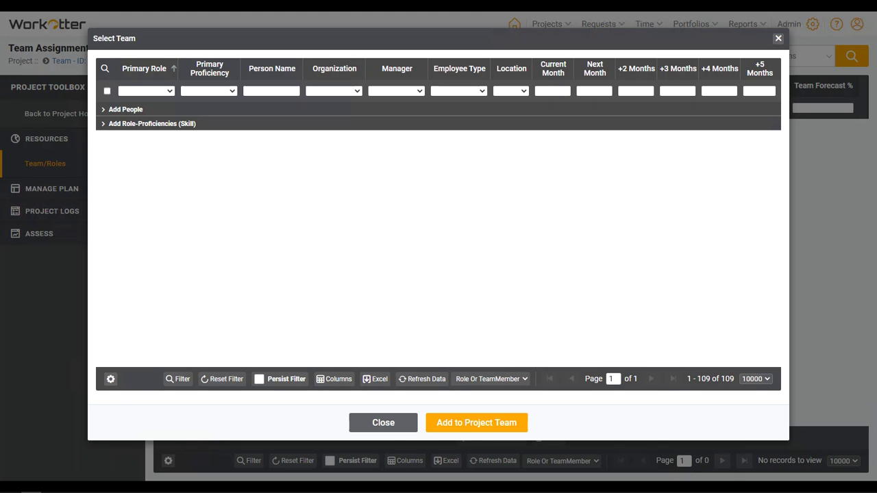
{"action": "left_click", "coordinate": [123, 123]}
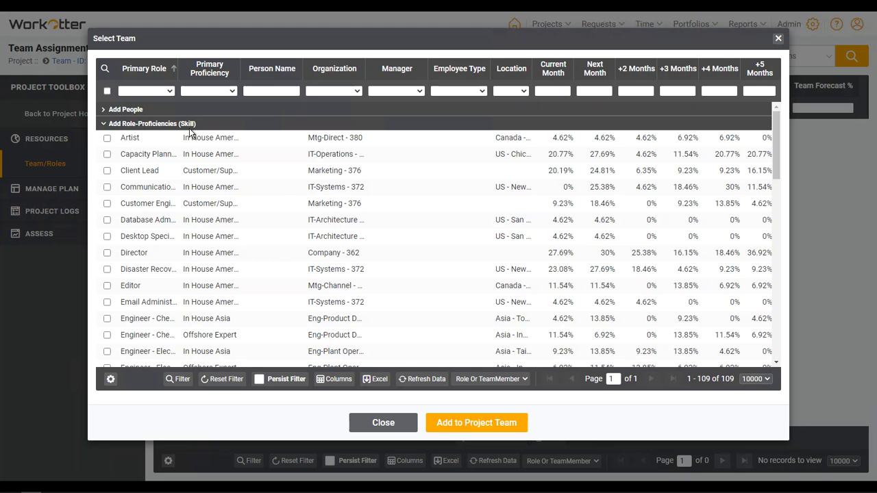
{"action": "left_click", "coordinate": [164, 155]}
{"action": "left_click", "coordinate": [155, 191]}
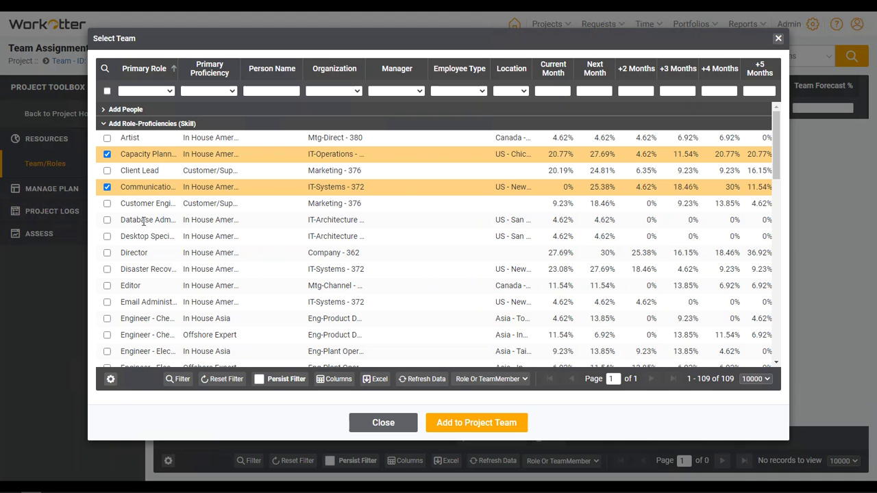
{"action": "left_click", "coordinate": [143, 221]}
{"action": "left_click", "coordinate": [138, 268]}
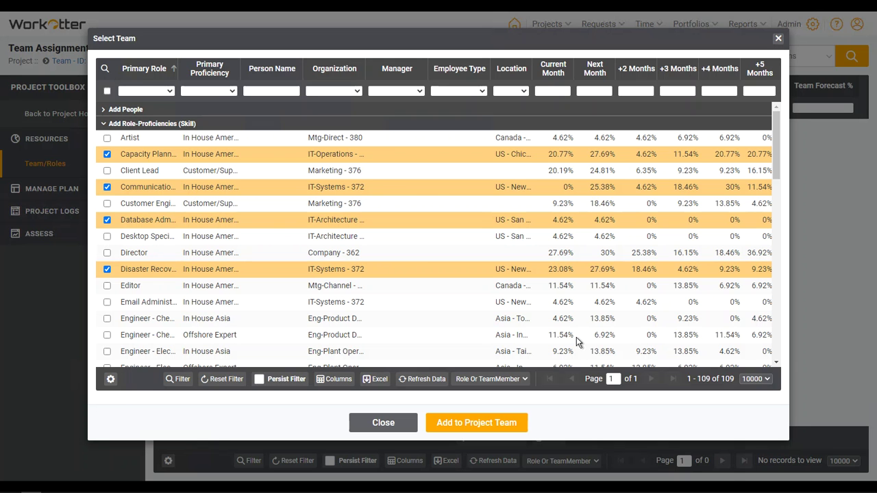
{"action": "left_click", "coordinate": [104, 110]}
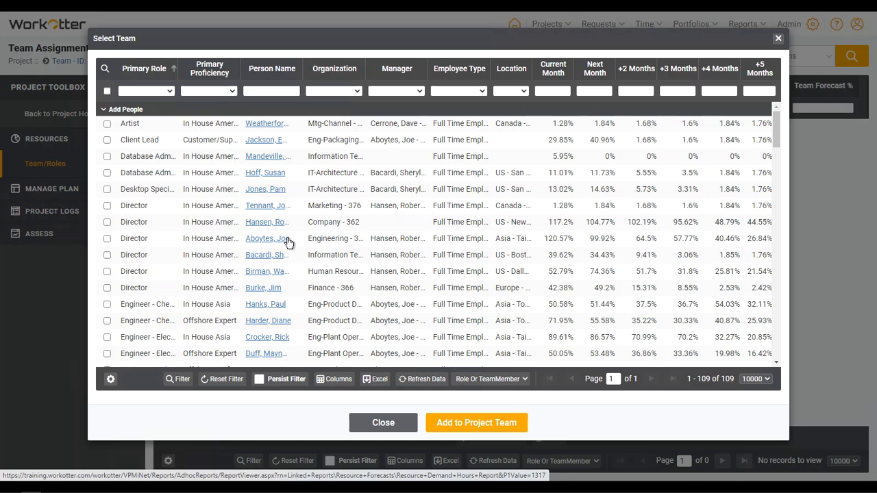
{"action": "left_click", "coordinate": [145, 93]}
{"action": "scroll", "coordinate": [146, 231], "scroll_direction": "down", "scroll_amount": 5}
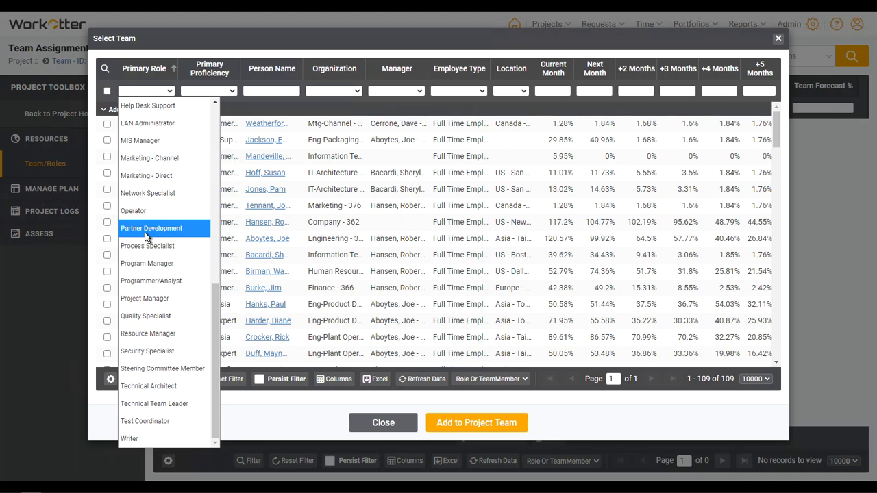
{"action": "left_click", "coordinate": [168, 299]}
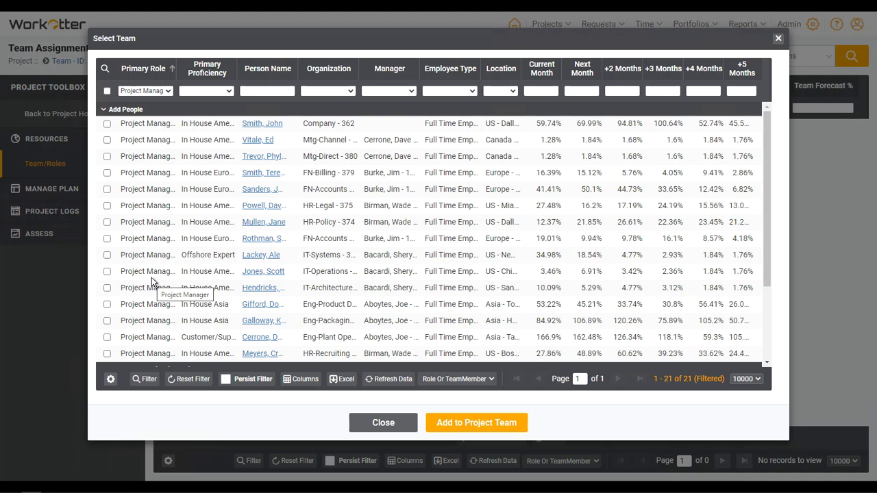
{"action": "left_click", "coordinate": [620, 69]}
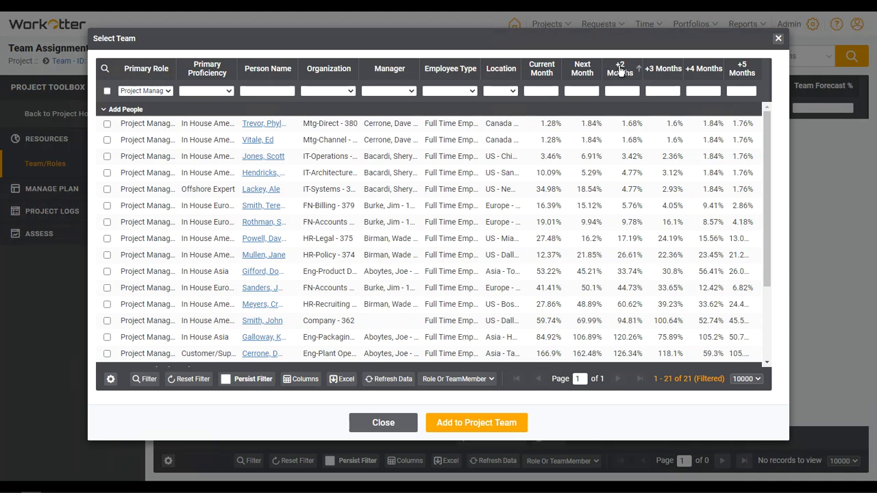
{"action": "left_click", "coordinate": [633, 124]}
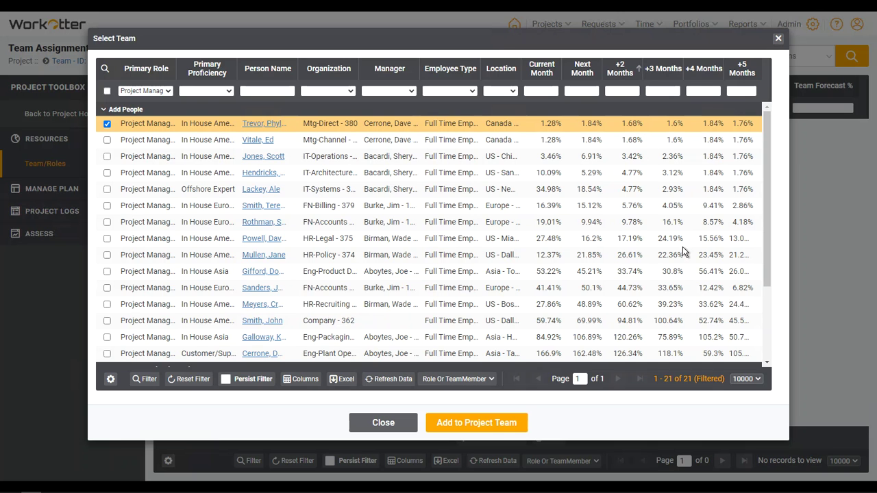
{"action": "left_click", "coordinate": [640, 192]}
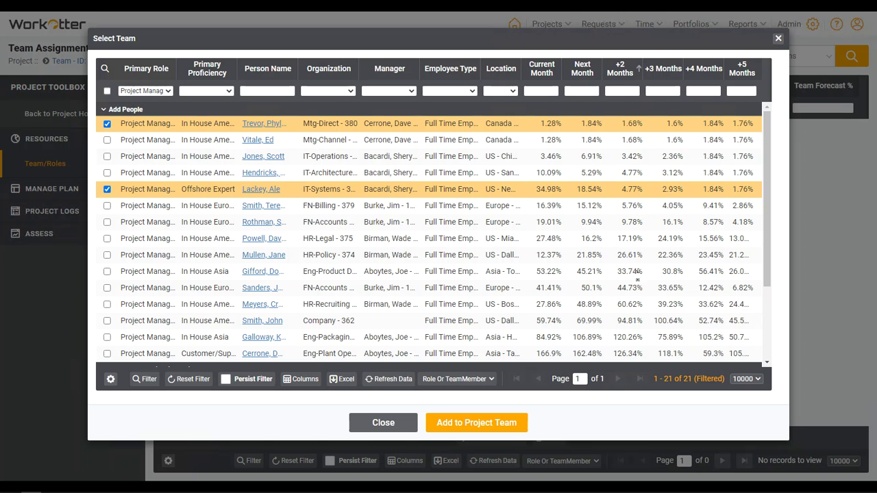
{"action": "left_click", "coordinate": [640, 273]}
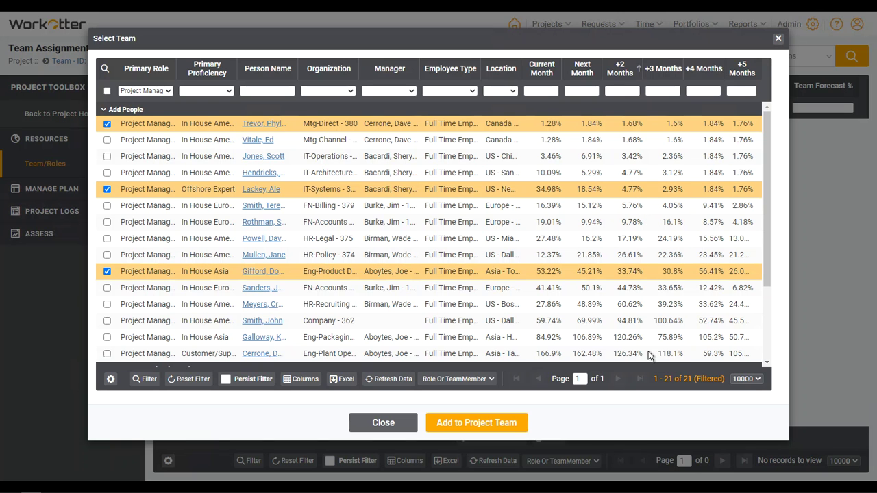
{"action": "left_click", "coordinate": [299, 378]}
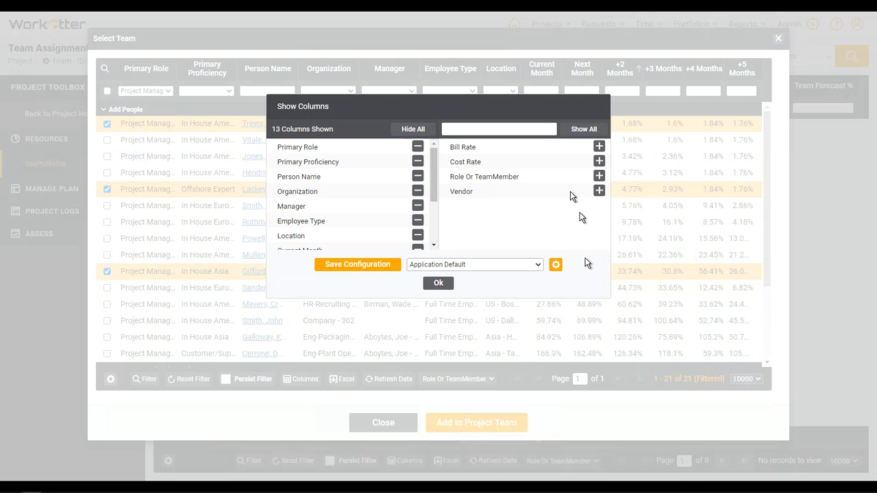
{"action": "left_click", "coordinate": [439, 283]}
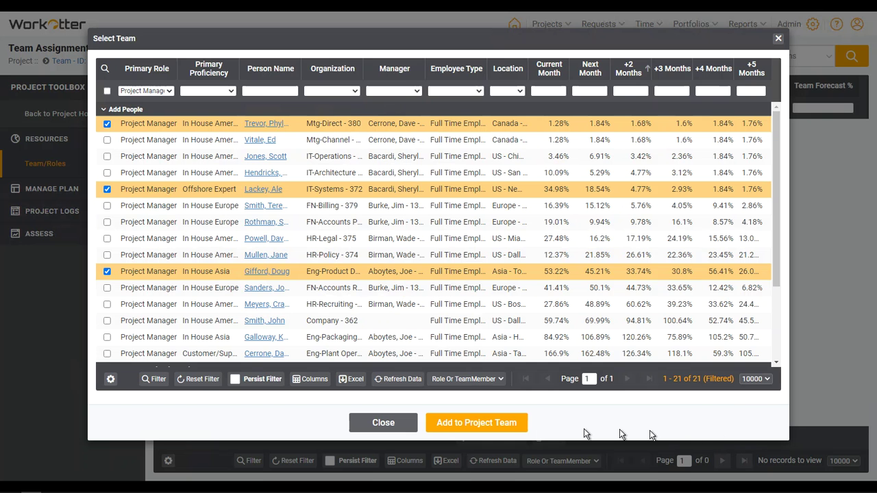
Step: Add the three checked project managers to the team and open them for editing
{"action": "left_click", "coordinate": [495, 423]}
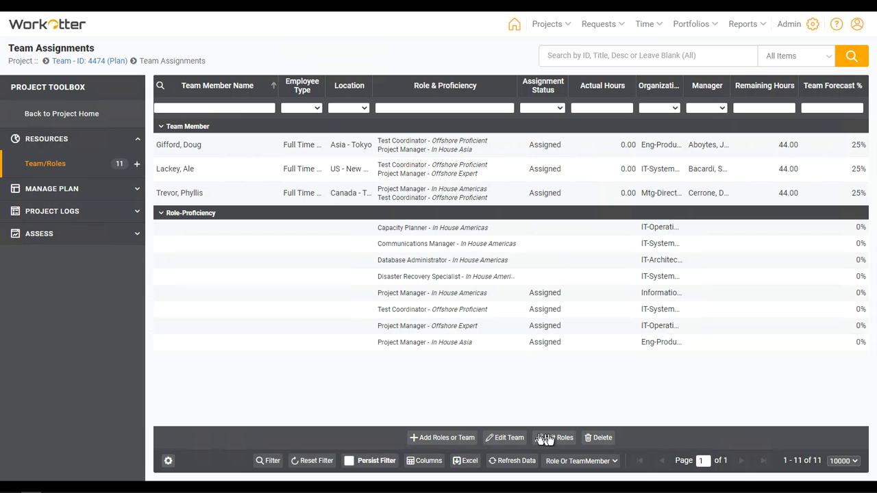
{"action": "left_click", "coordinate": [506, 442]}
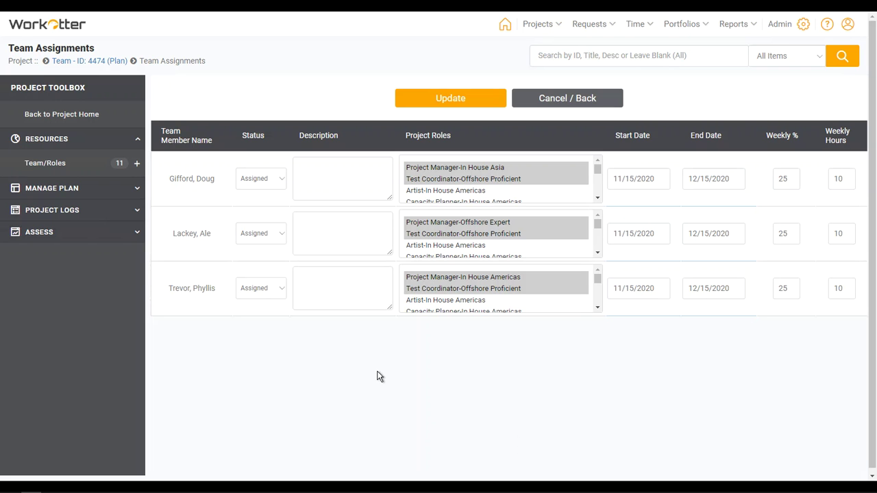
Step: Review the first member's dates and weekly %, keeping only Test Coordinator-Offshore Proficient as role
{"action": "left_click", "coordinate": [655, 183]}
{"action": "left_click", "coordinate": [722, 179]}
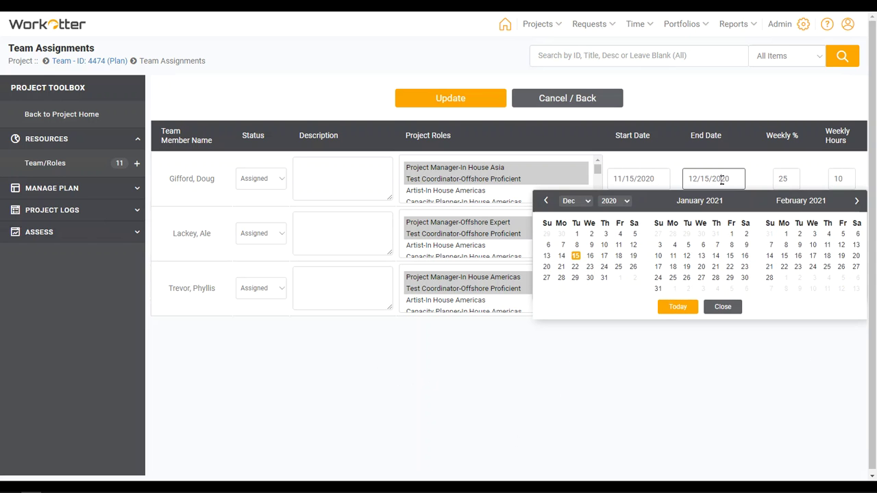
{"action": "left_click", "coordinate": [781, 179]}
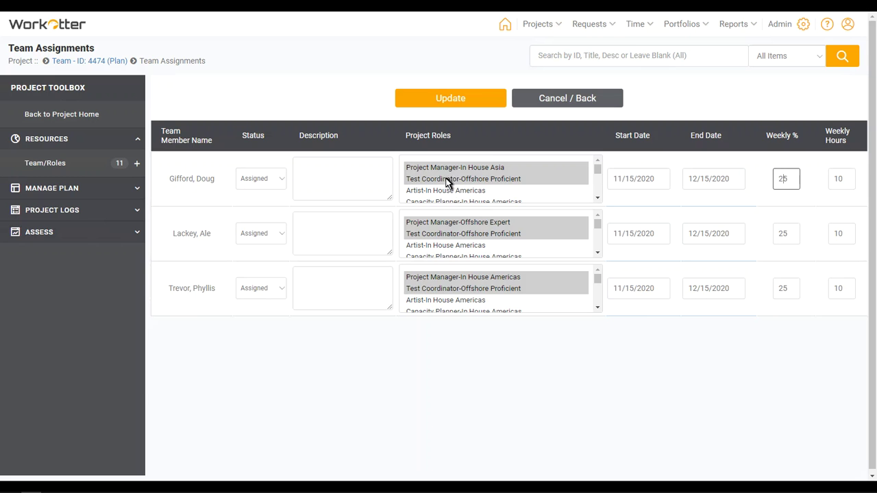
{"action": "left_click", "coordinate": [446, 179]}
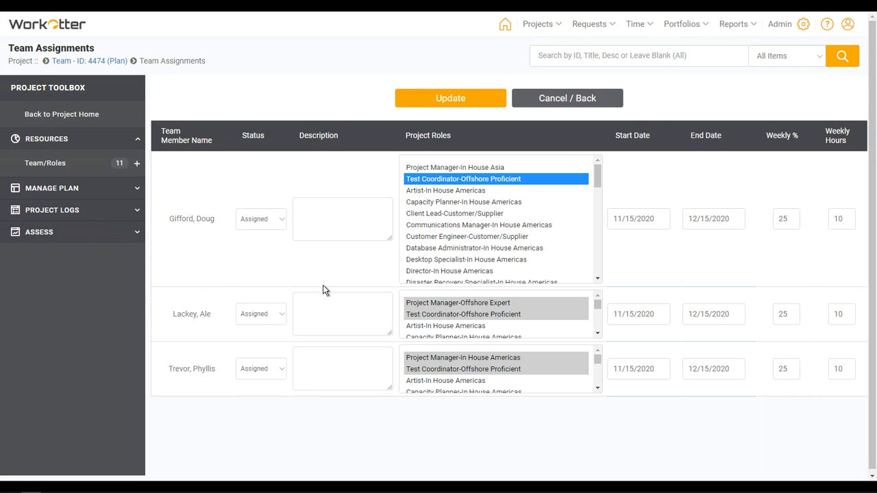
Step: Keep the first member's status as Assigned and save the team assignment changes
{"action": "left_click", "coordinate": [273, 225]}
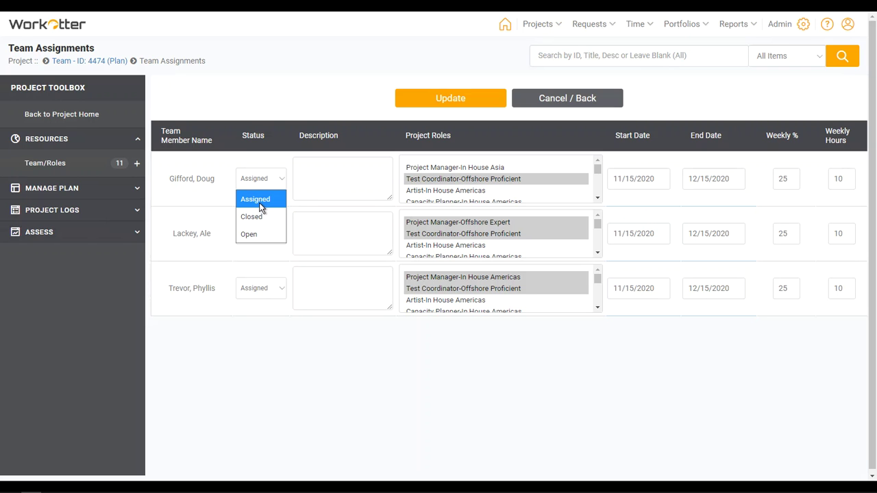
{"action": "left_click", "coordinate": [260, 201]}
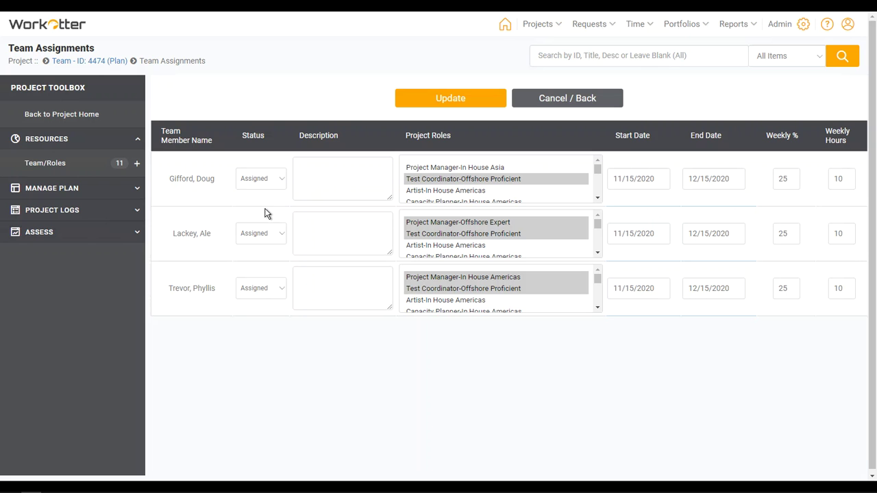
{"action": "left_click", "coordinate": [249, 179]}
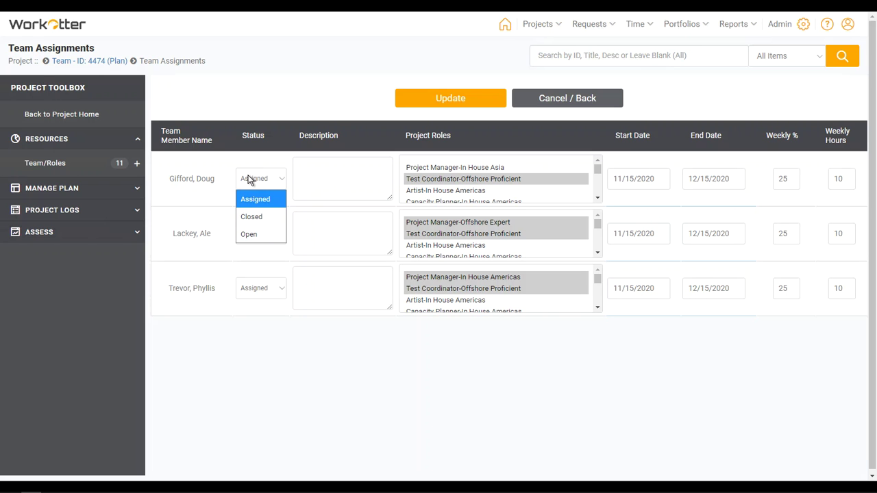
{"action": "left_click", "coordinate": [250, 178]}
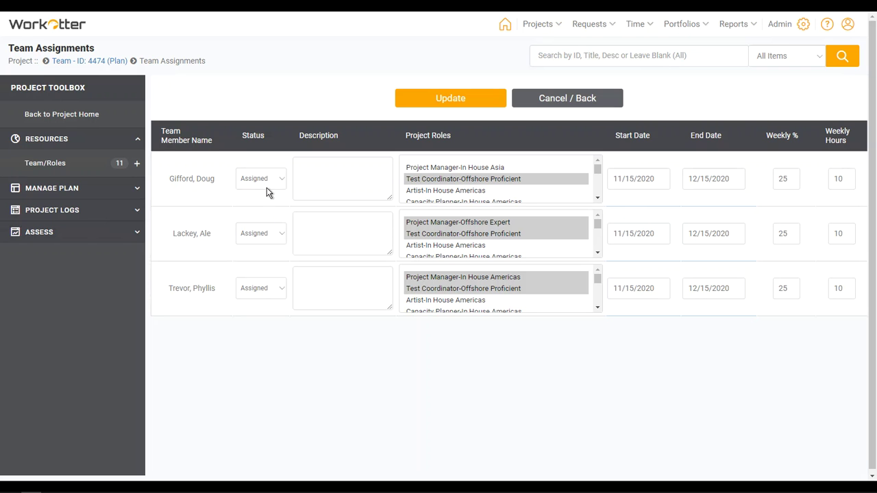
{"action": "left_click", "coordinate": [466, 103]}
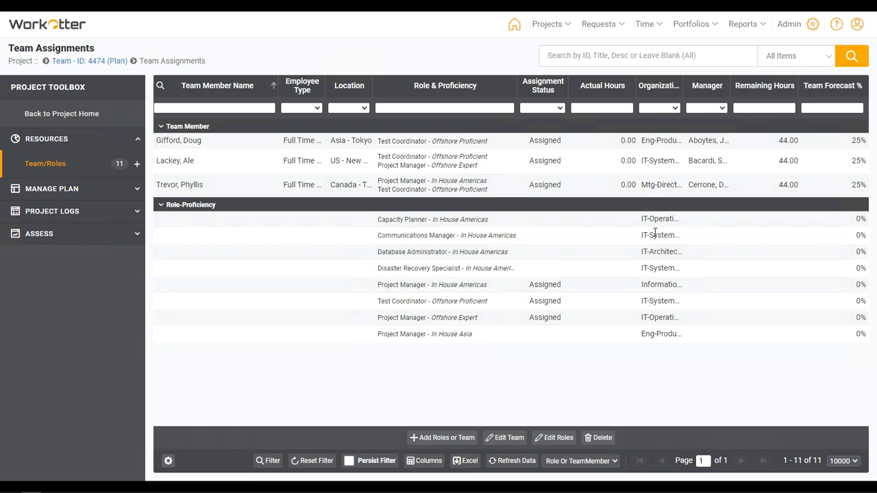
Step: Enter and cancel role editing, then bring up the Delete option for the Capacity Planner slot
{"action": "left_click", "coordinate": [558, 438]}
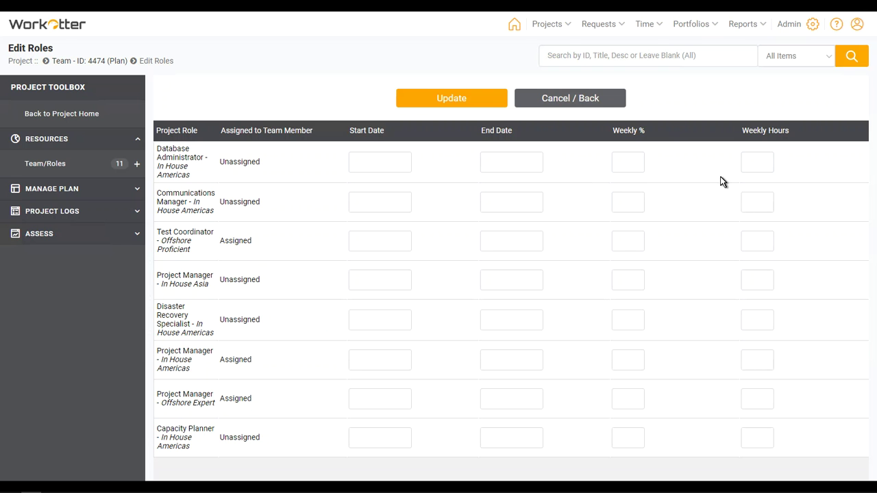
{"action": "left_click", "coordinate": [596, 102]}
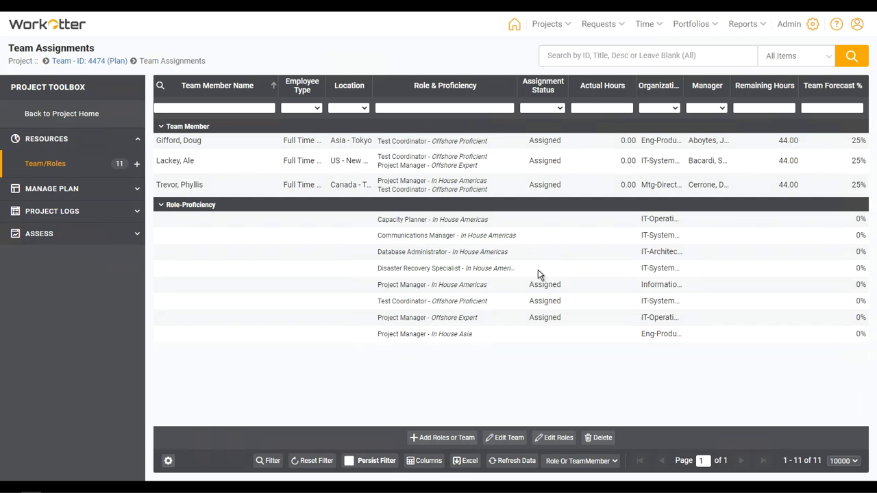
{"action": "right_click", "coordinate": [471, 220]}
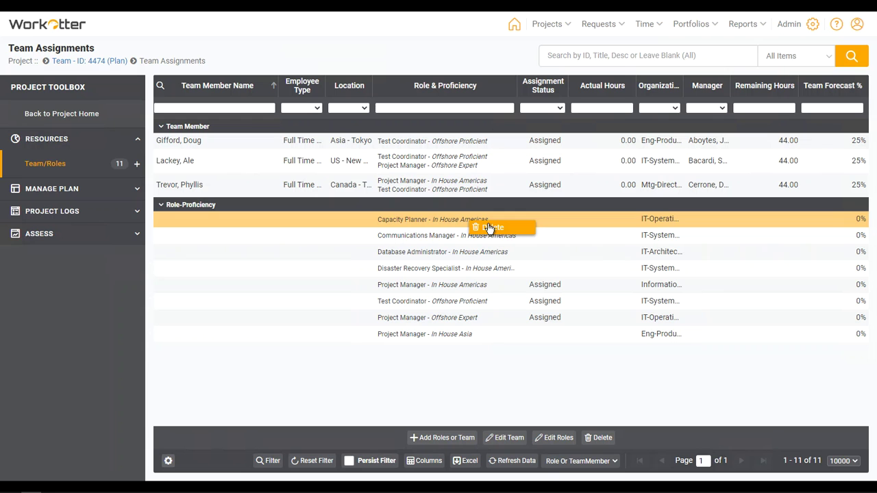